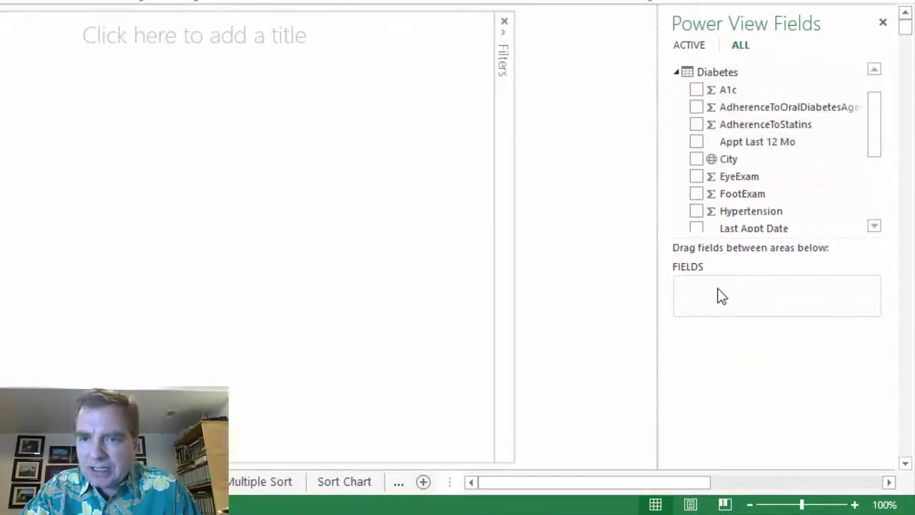
Build a table of A1c and AdherenceToStatins totals (60121 and 44462) stretched across the report
{"action": "left_click_drag", "start_coordinate": [723, 93], "coordinate": [711, 297]}
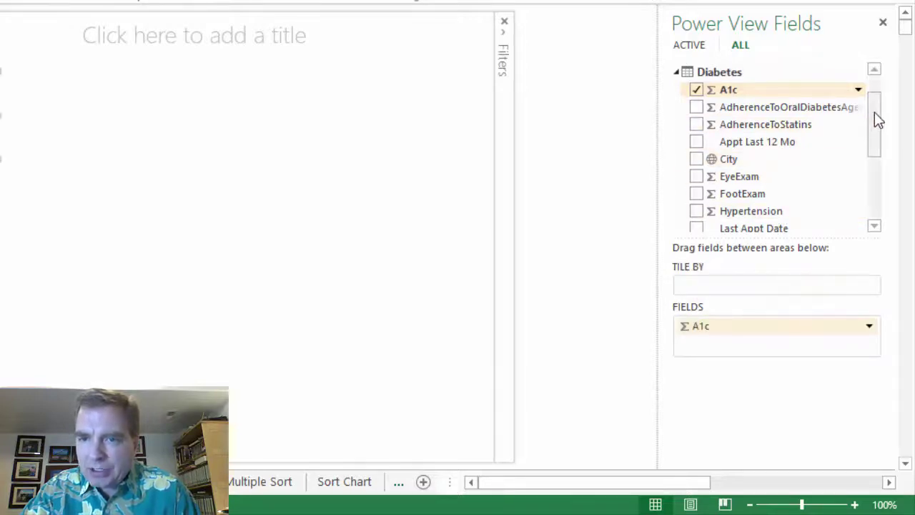
{"action": "mouse_move", "coordinate": [875, 112]}
{"action": "left_mouse_down"}
{"action": "mouse_move", "coordinate": [872, 127]}
{"action": "mouse_move", "coordinate": [874, 116]}
{"action": "left_mouse_up"}
{"action": "left_click_drag", "start_coordinate": [791, 127], "coordinate": [745, 340]}
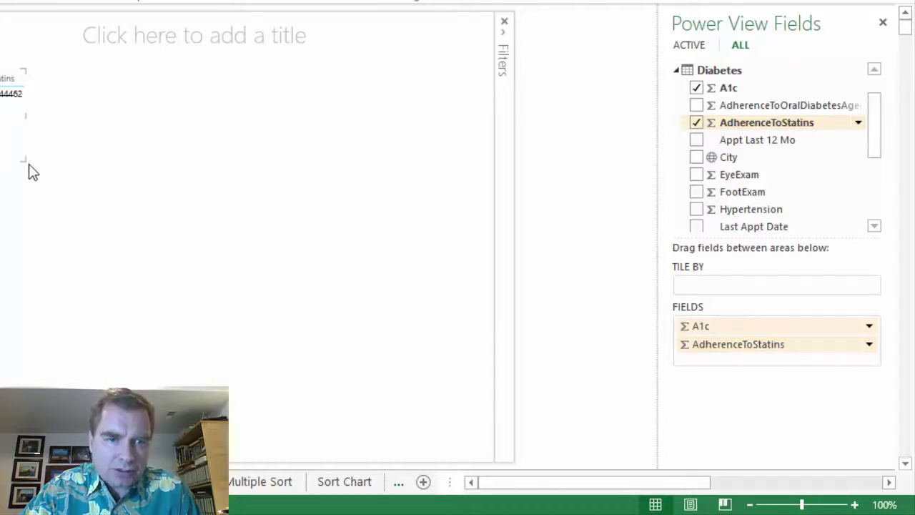
{"action": "left_click_drag", "start_coordinate": [23, 159], "coordinate": [174, 281]}
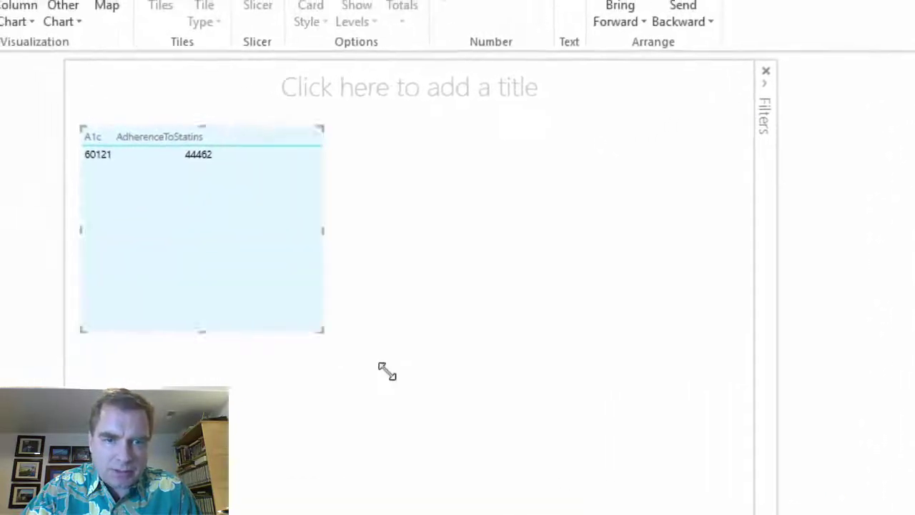
{"action": "left_click_drag", "start_coordinate": [387, 371], "coordinate": [718, 513]}
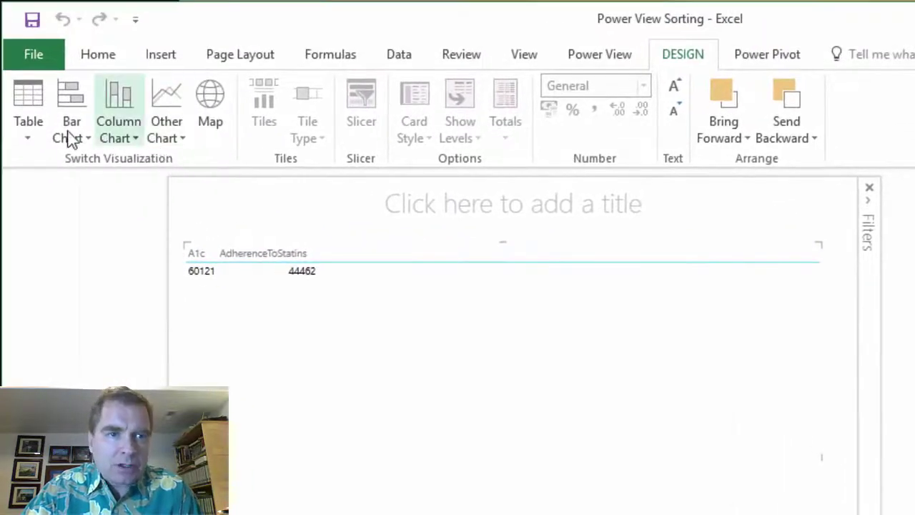
Convert the table to a Scatter chart and add Provider to Details for one point per provider
{"action": "left_click", "coordinate": [185, 139]}
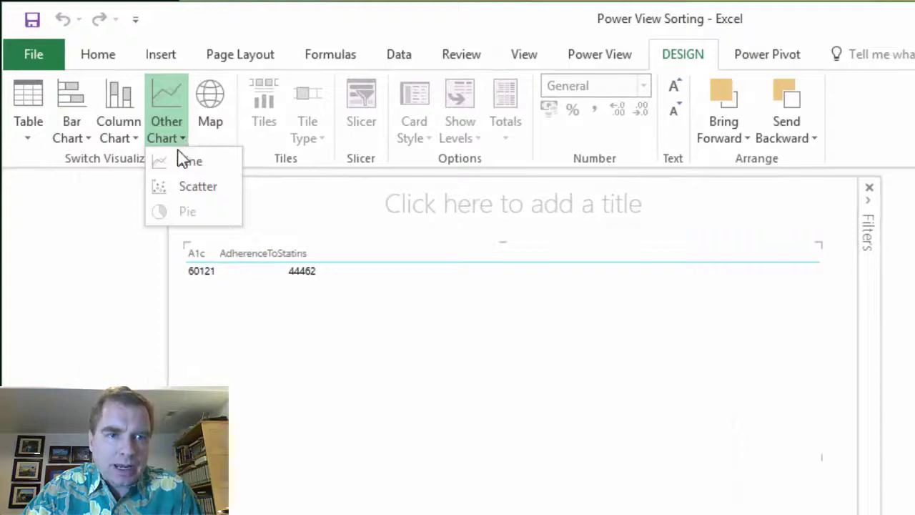
{"action": "left_click", "coordinate": [177, 189]}
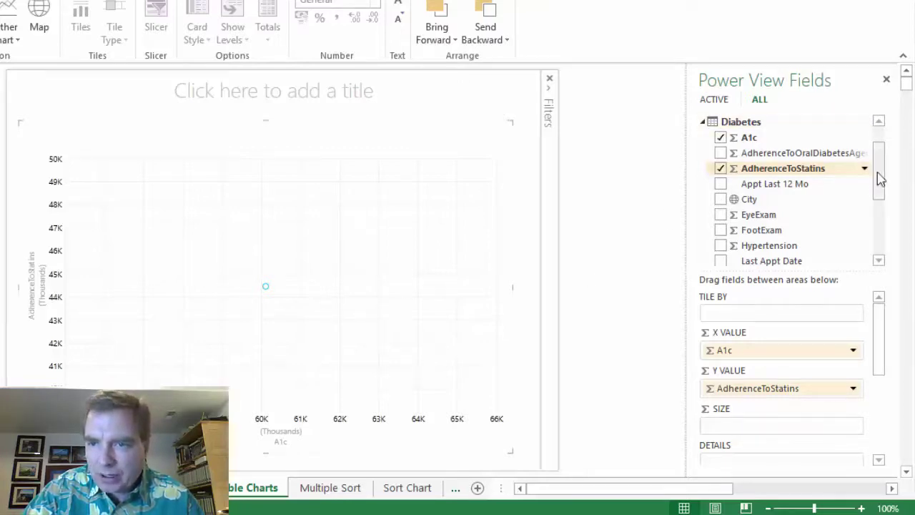
{"action": "left_click_drag", "start_coordinate": [882, 178], "coordinate": [871, 223]}
{"action": "left_click_drag", "start_coordinate": [798, 225], "coordinate": [759, 464]}
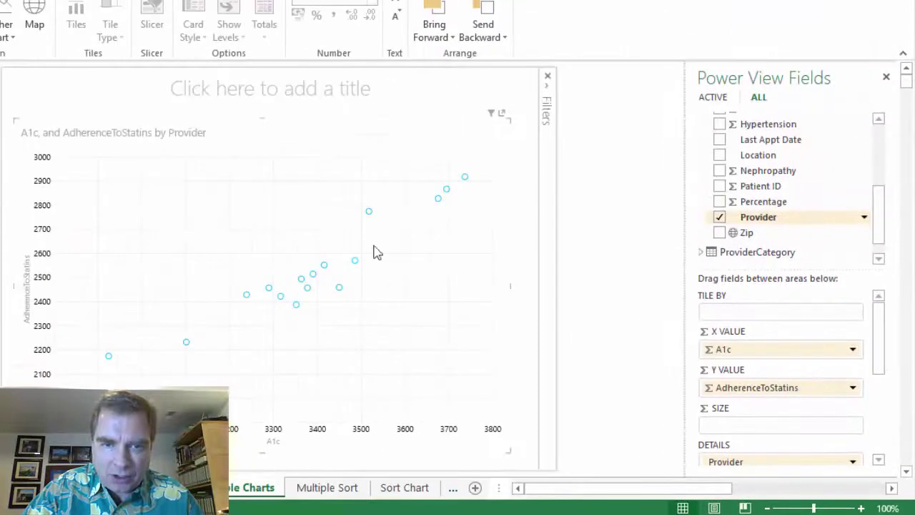
Filter the chart's Provider field to five ticked providers, then collapse the Filters pane
{"action": "left_click", "coordinate": [548, 88]}
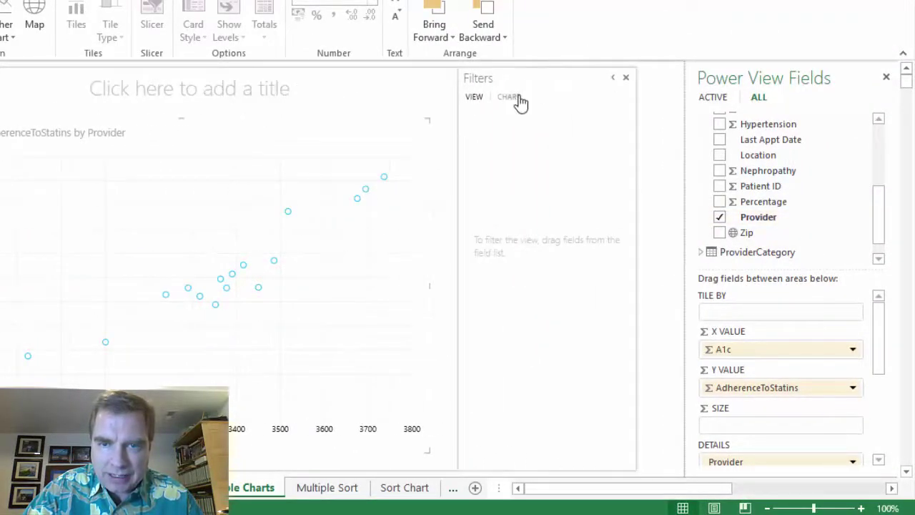
{"action": "left_click", "coordinate": [519, 97]}
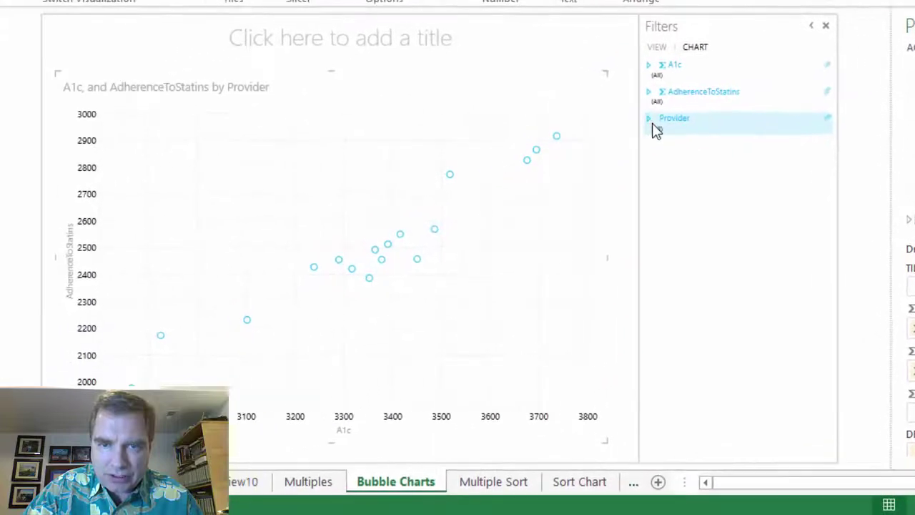
{"action": "left_click", "coordinate": [469, 164]}
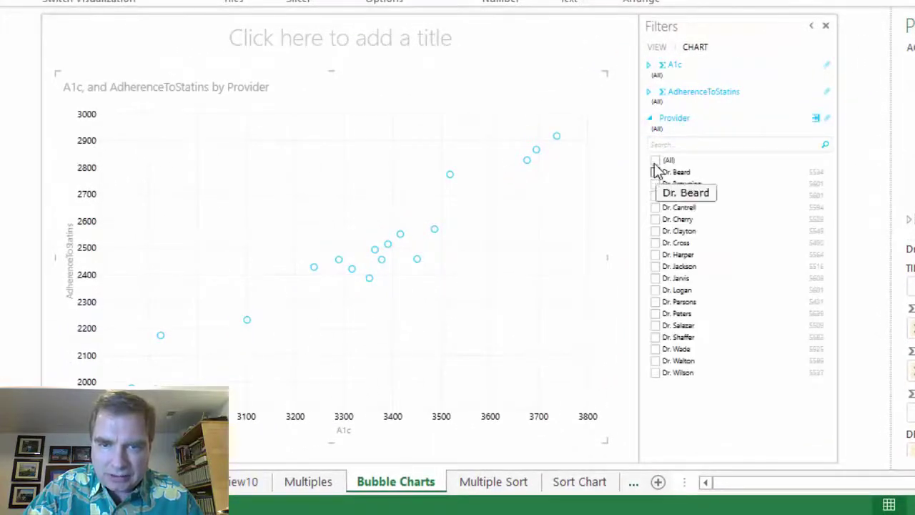
{"action": "left_click", "coordinate": [655, 173]}
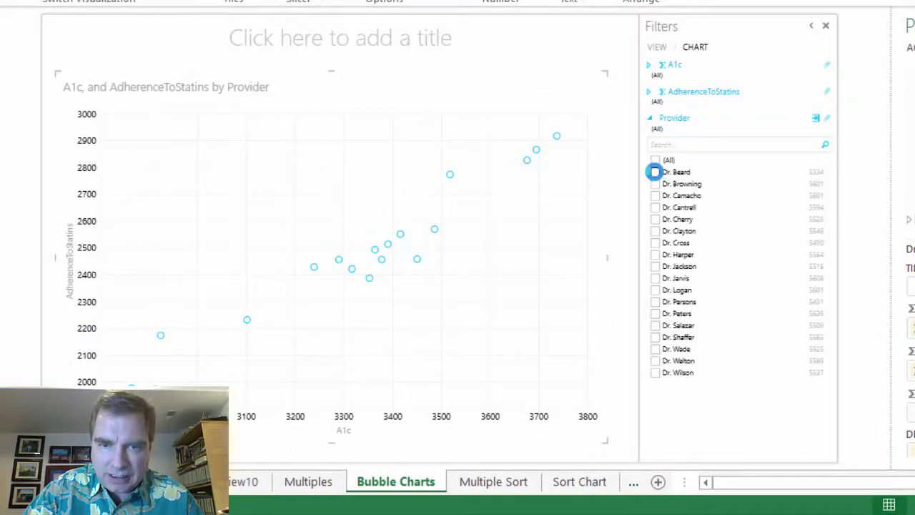
{"action": "left_click", "coordinate": [656, 231]}
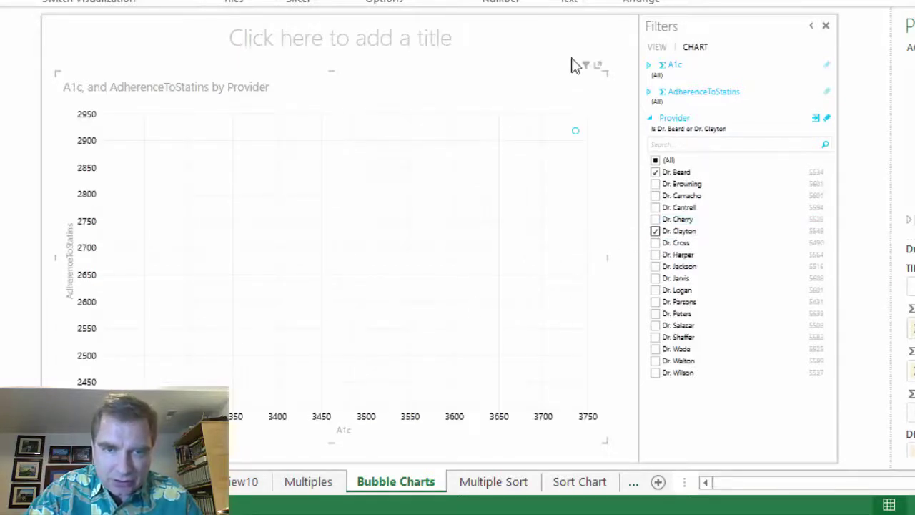
{"action": "left_click", "coordinate": [656, 266]}
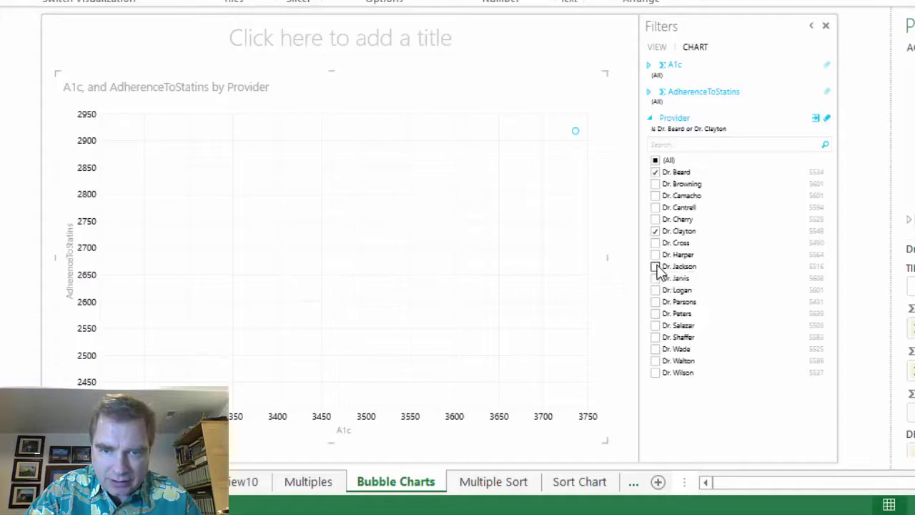
{"action": "left_click", "coordinate": [656, 326]}
{"action": "left_click", "coordinate": [656, 350]}
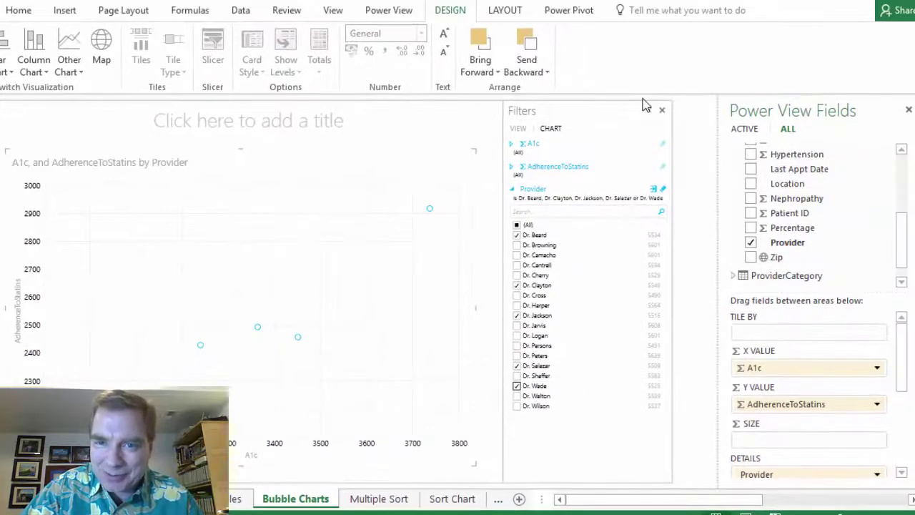
{"action": "left_click", "coordinate": [661, 110]}
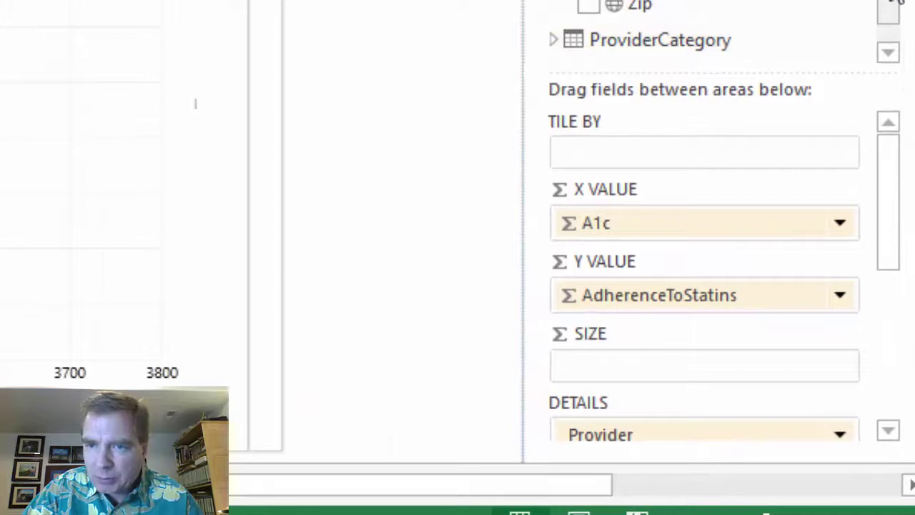
Size the points by Count of Patient ID, making the scatter a bubble chart
{"action": "left_click_drag", "start_coordinate": [644, 4], "coordinate": [620, 365]}
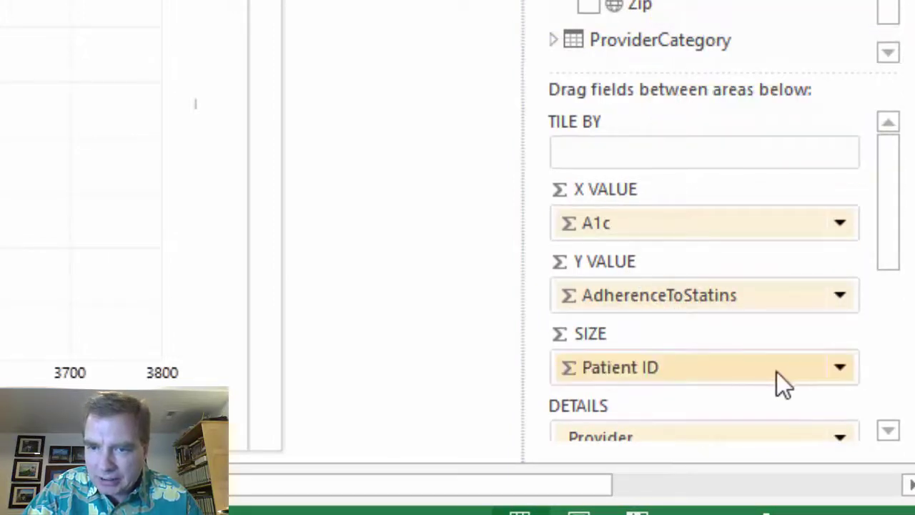
{"action": "left_click", "coordinate": [841, 367]}
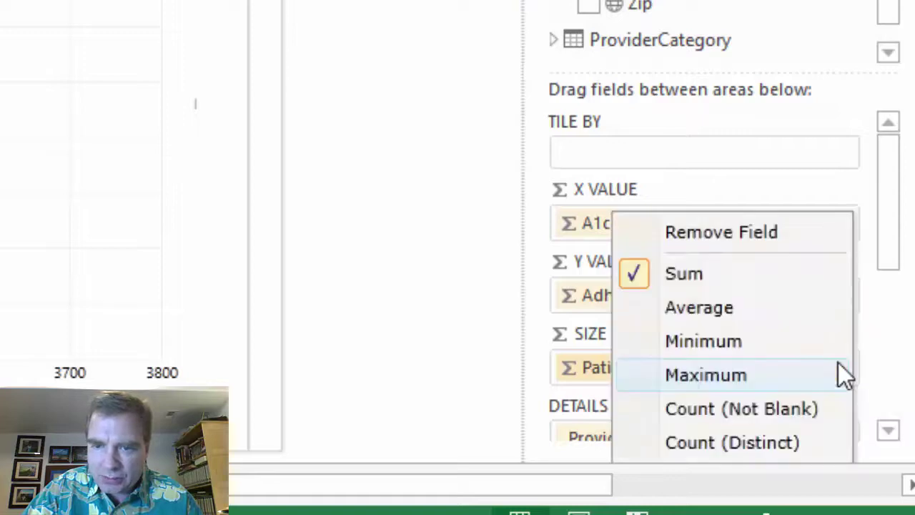
{"action": "left_click", "coordinate": [712, 407]}
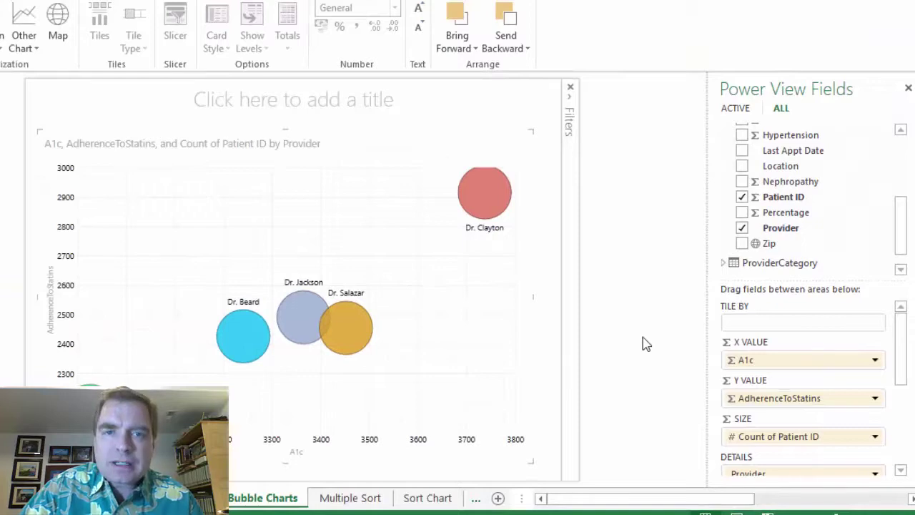
{"action": "mouse_move", "coordinate": [102, 400]}
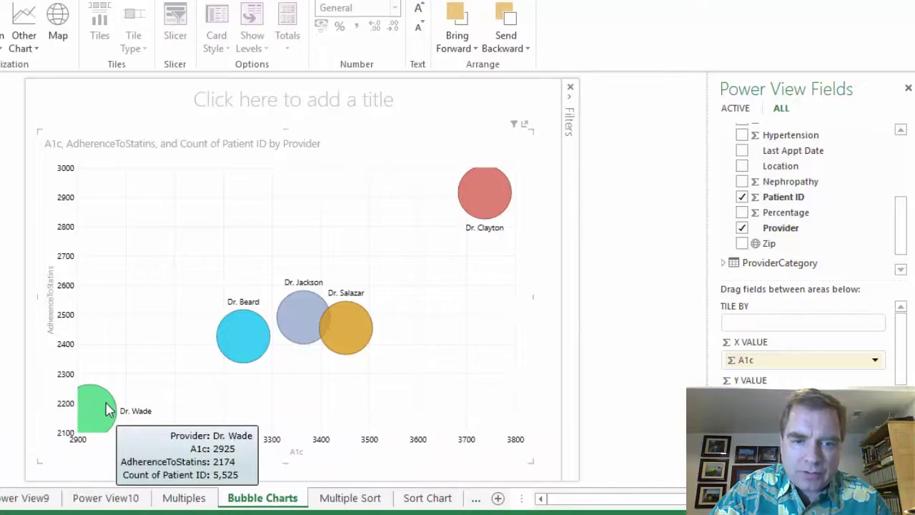
{"action": "mouse_move", "coordinate": [256, 331]}
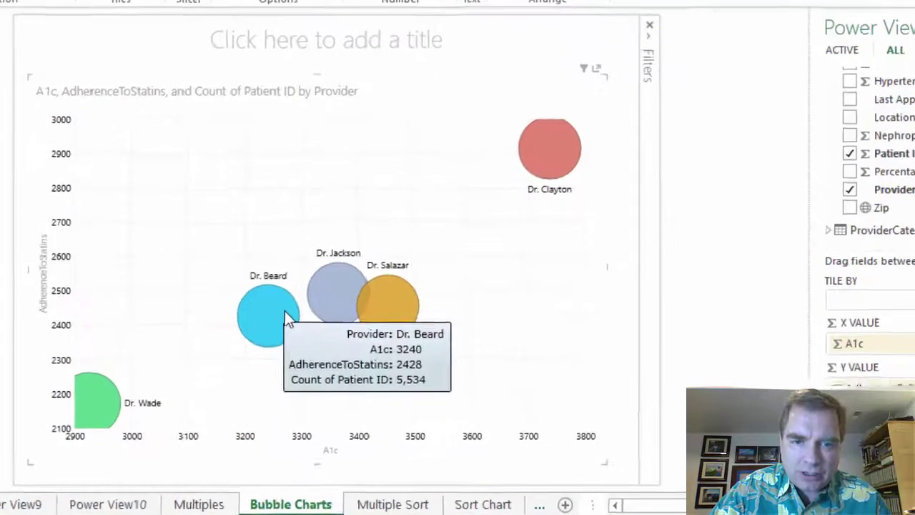
{"action": "mouse_move", "coordinate": [338, 277]}
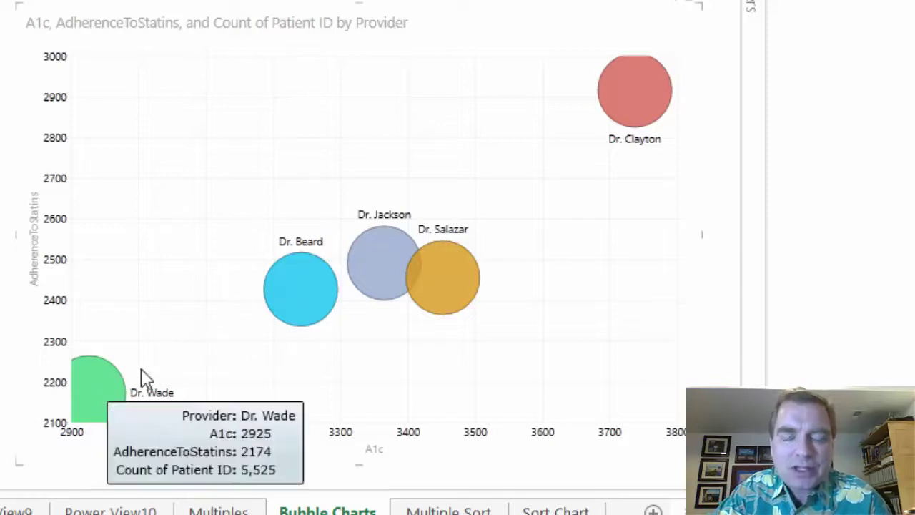
{"action": "mouse_move", "coordinate": [419, 265]}
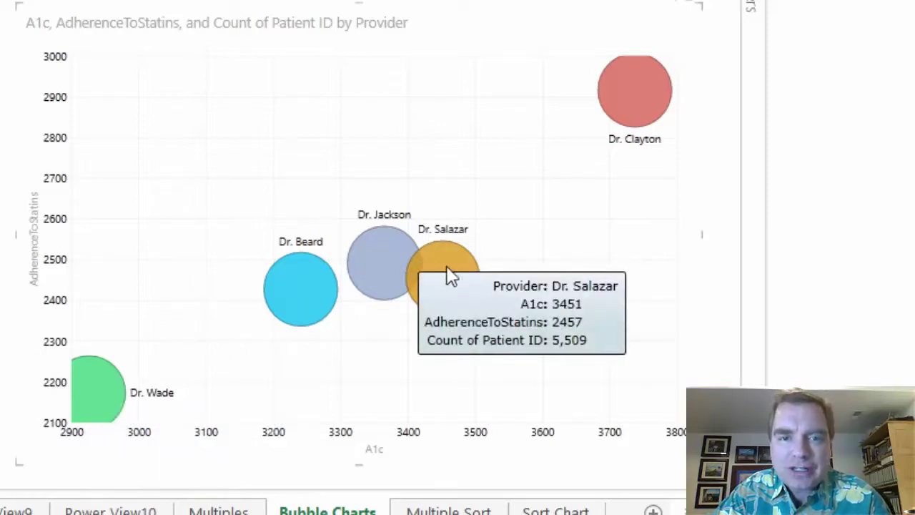
{"action": "mouse_move", "coordinate": [612, 107]}
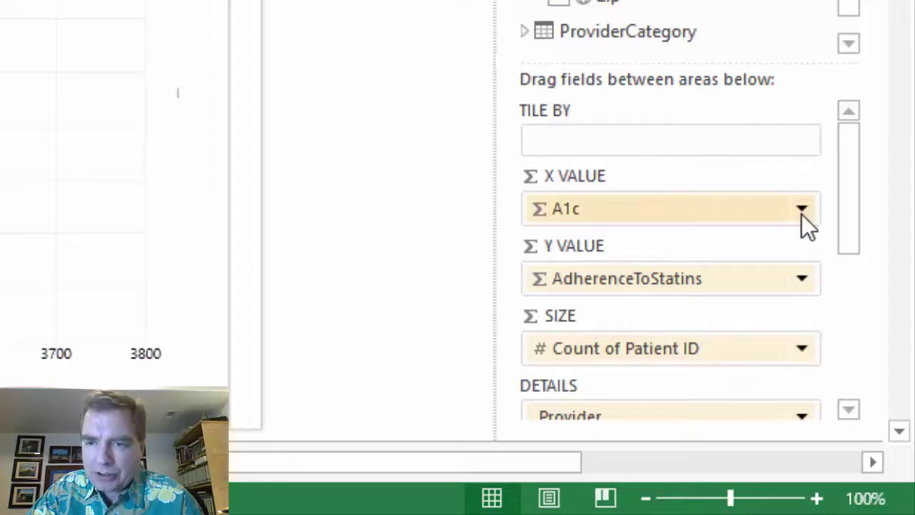
Switch both A1c (X Value) and AdherenceToStatins (Y Value) from Sum to Average
{"action": "left_click", "coordinate": [802, 209]}
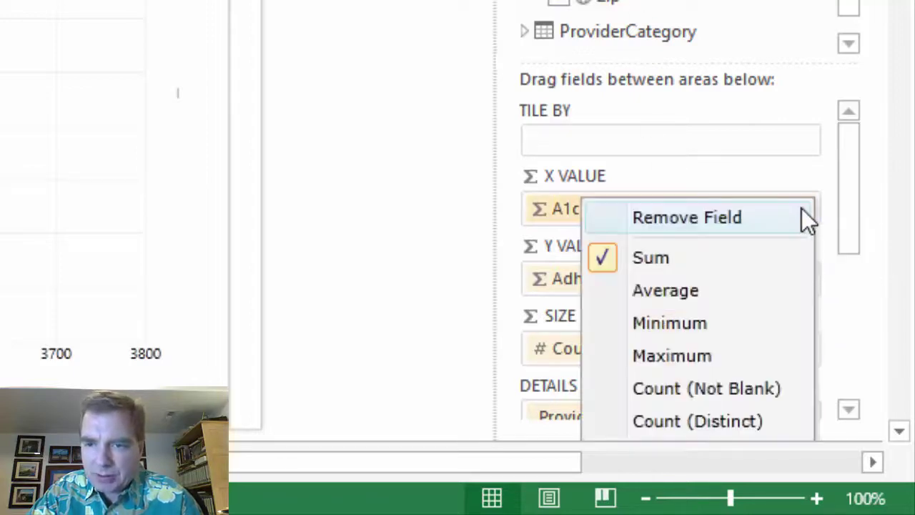
{"action": "left_click", "coordinate": [681, 288]}
{"action": "left_click", "coordinate": [801, 276]}
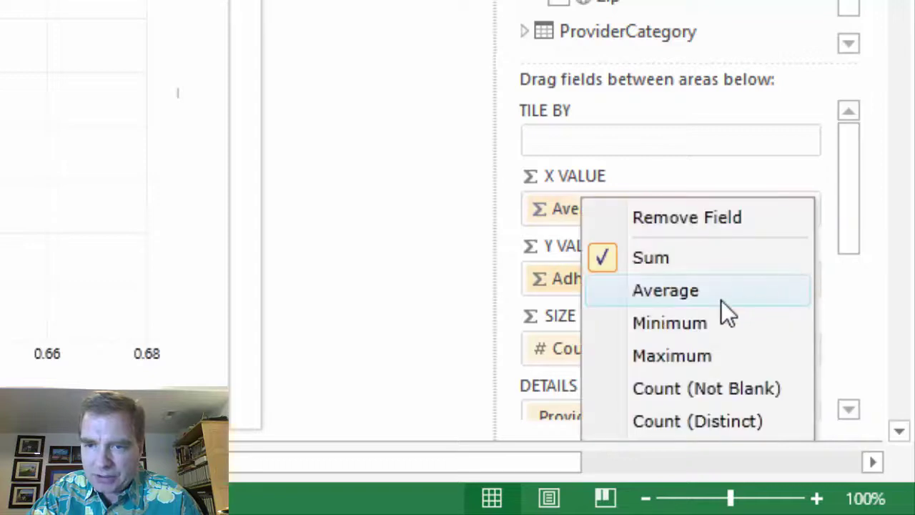
{"action": "left_click", "coordinate": [691, 290]}
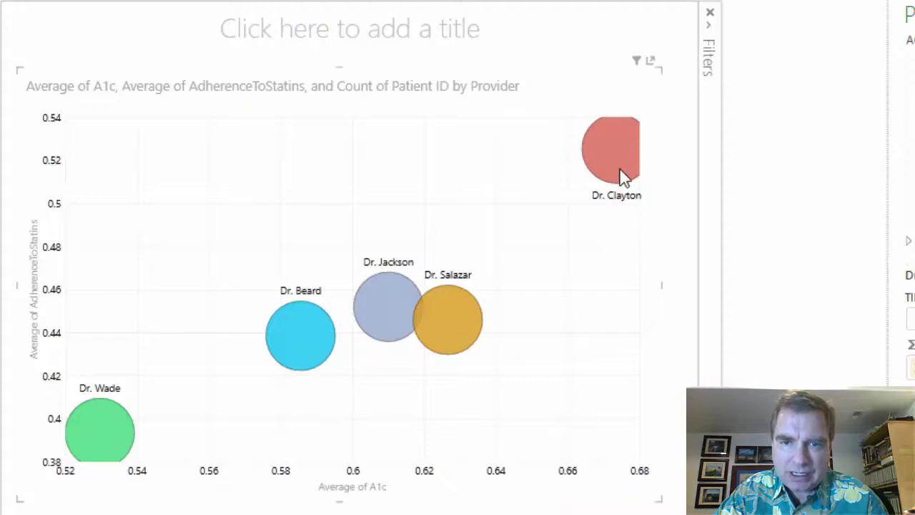
{"action": "mouse_move", "coordinate": [620, 133]}
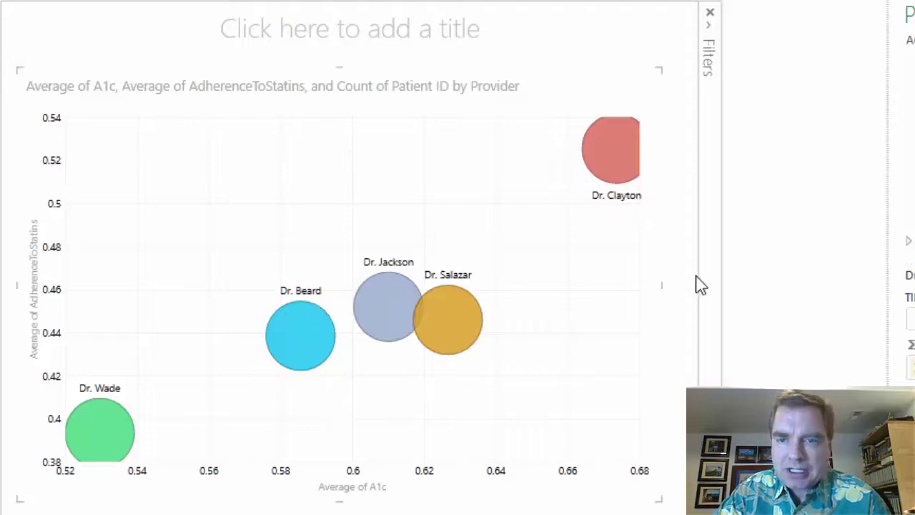
{"action": "left_click", "coordinate": [89, 58]}
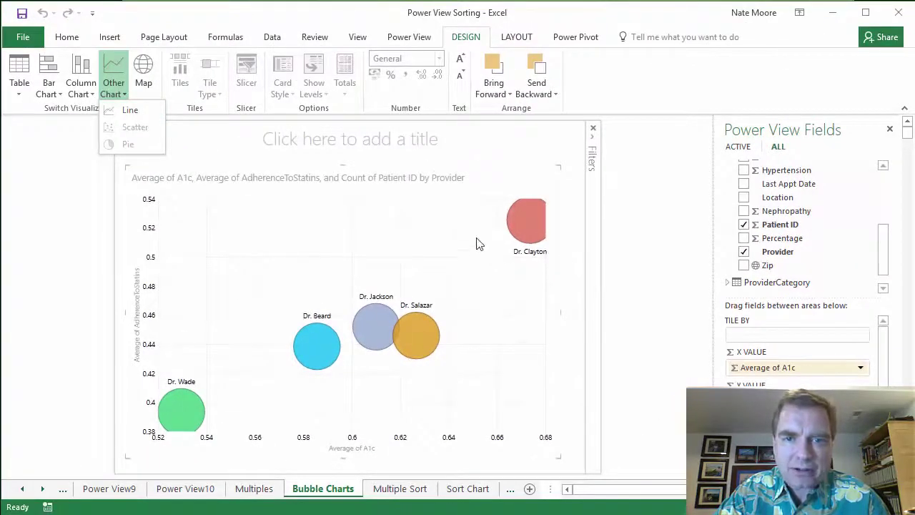
{"action": "left_click", "coordinate": [491, 218]}
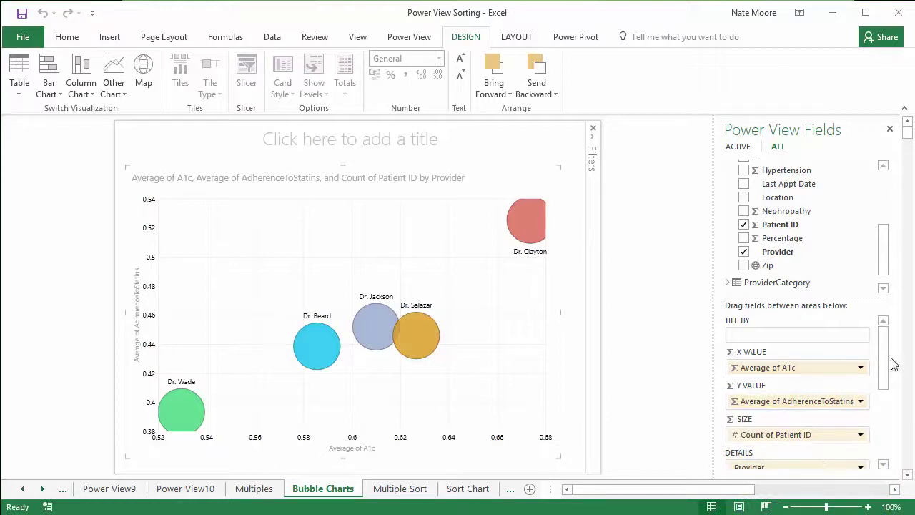
{"action": "scroll", "coordinate": [884, 375], "scroll_direction": "down", "scroll_amount": 1}
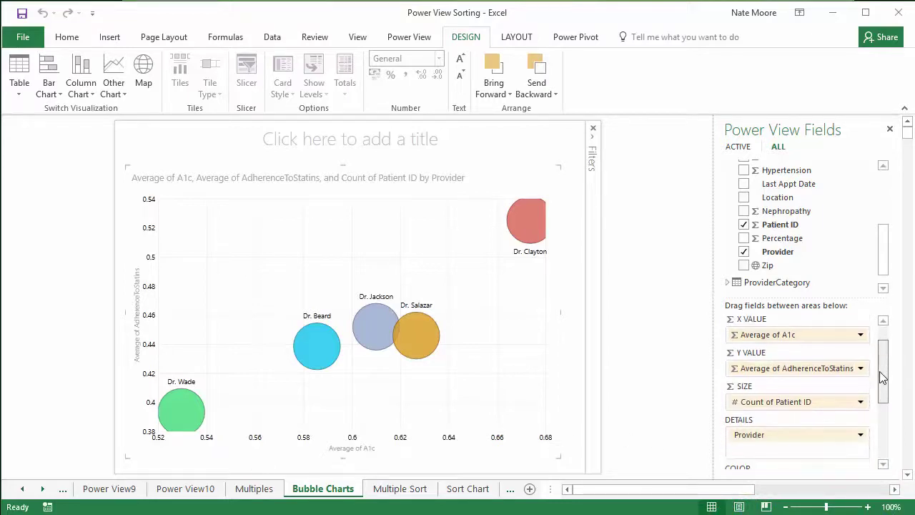
{"action": "left_click_drag", "start_coordinate": [884, 379], "coordinate": [878, 435]}
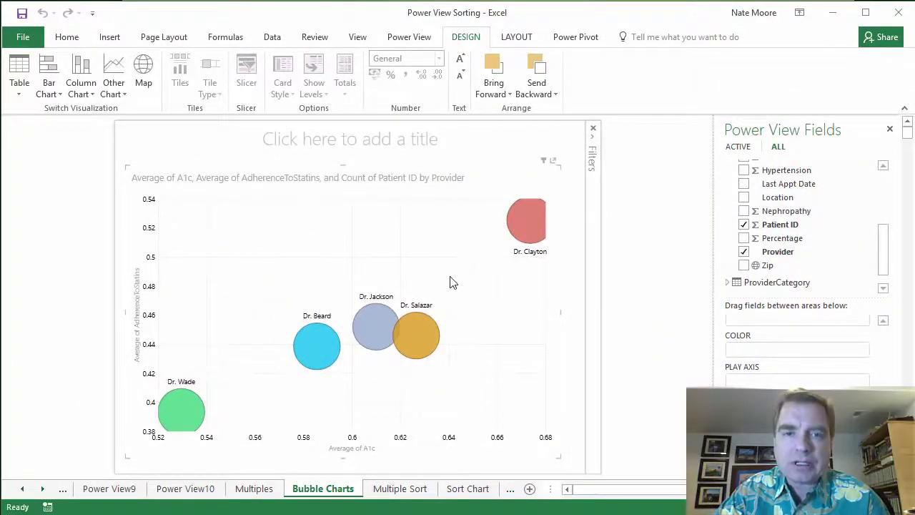
Show the LAYOUT tab and check a provider bubble: A1c 0.626, adherence 0.446, 5,509 patients
{"action": "left_click", "coordinate": [510, 38]}
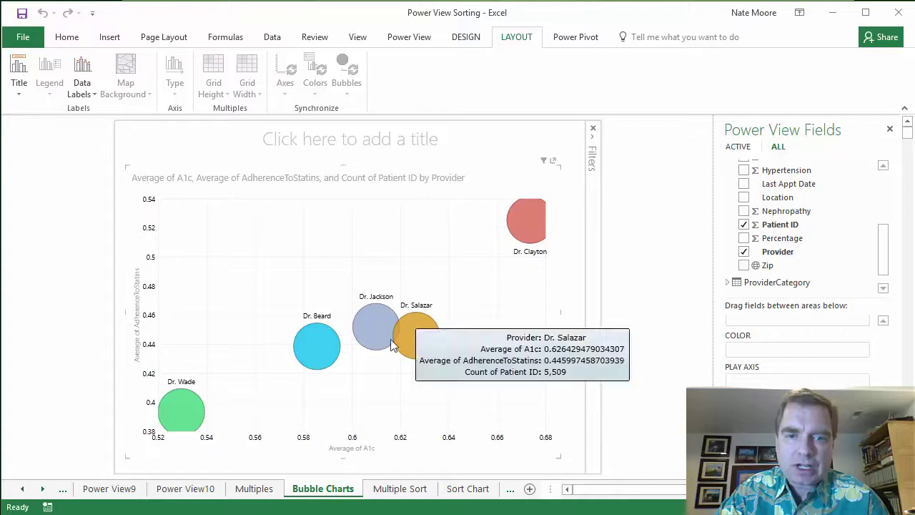
{"action": "mouse_move", "coordinate": [416, 330]}
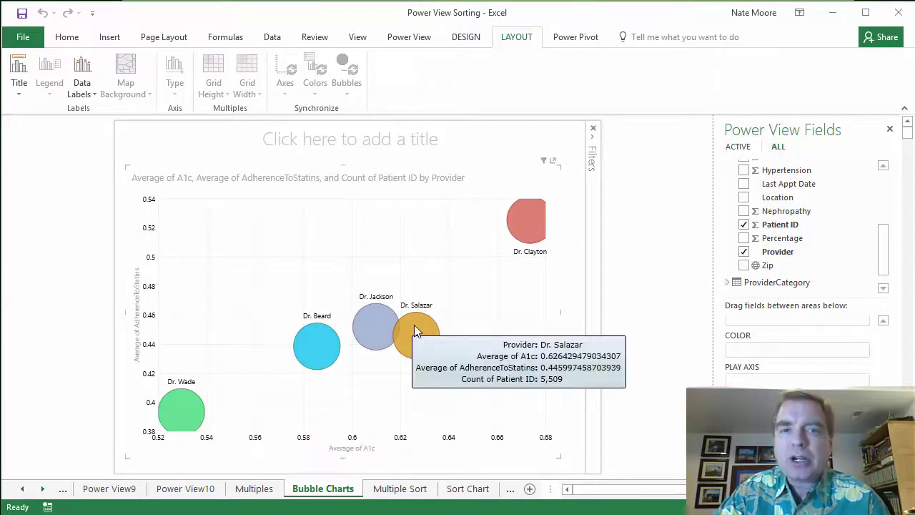